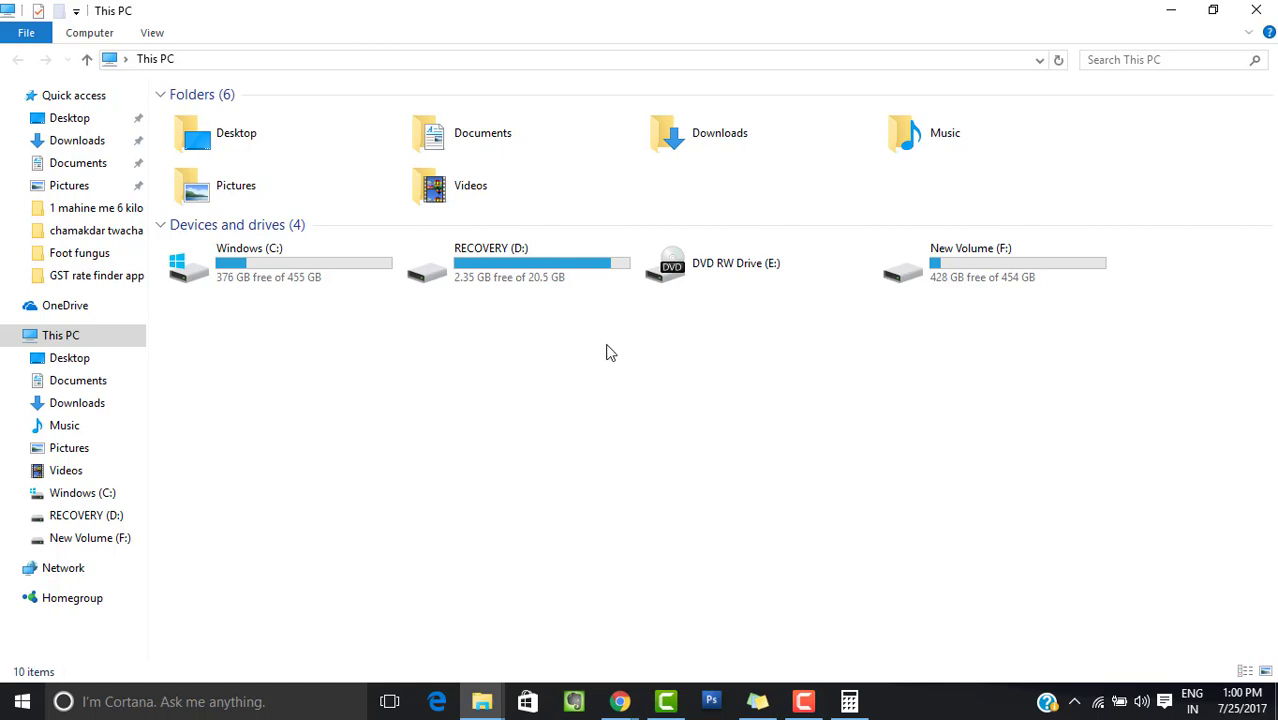
Step: Open the computer management console for This PC, show Disk Management and maximize the window
right_click(66, 342)
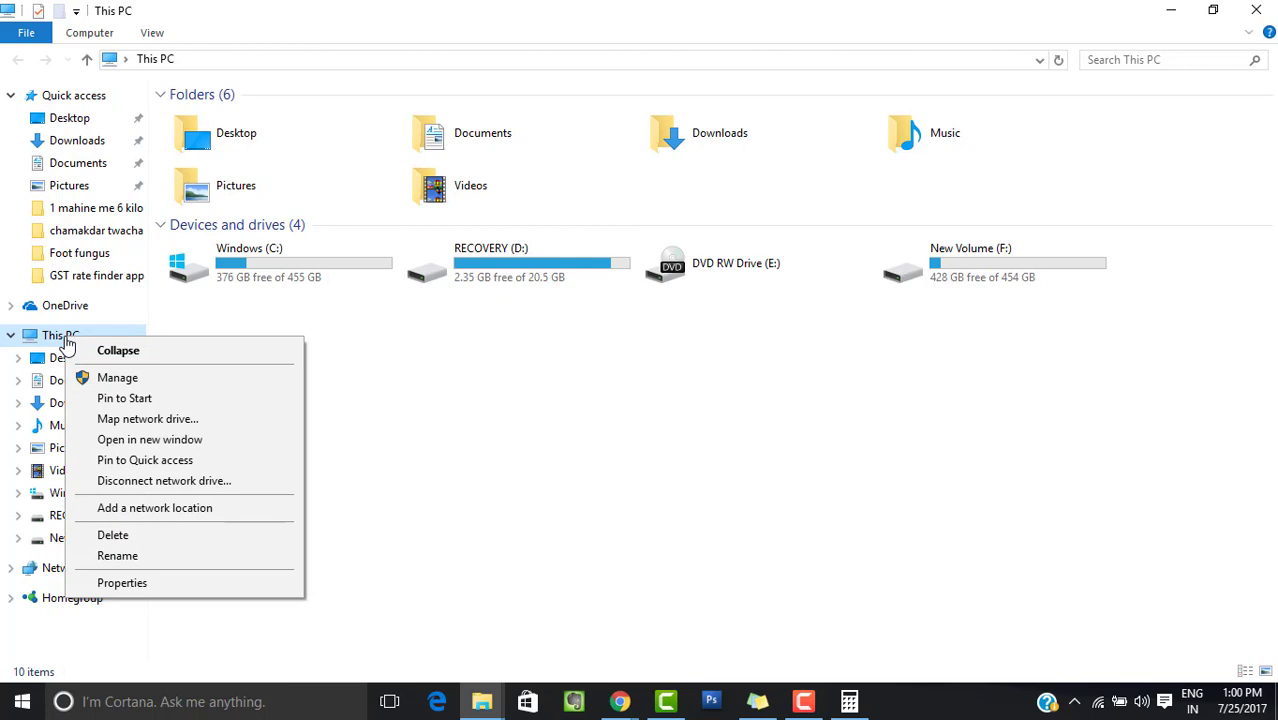
click(115, 378)
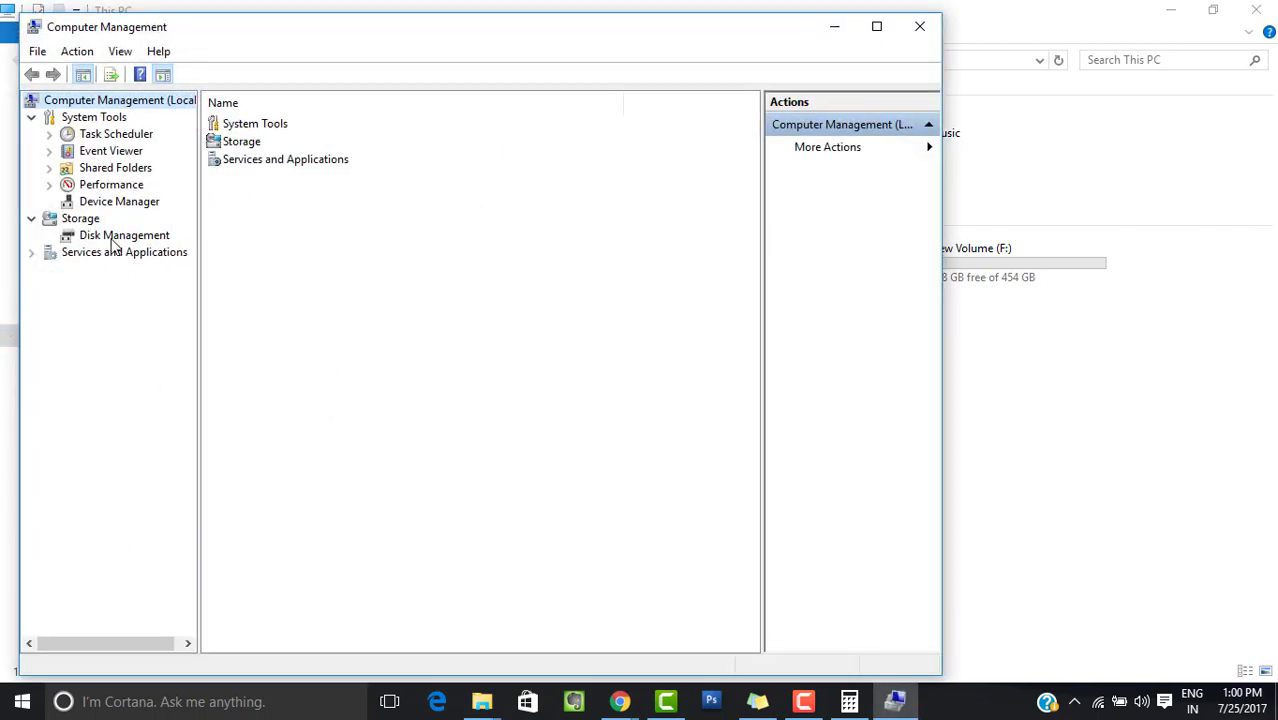
click(106, 238)
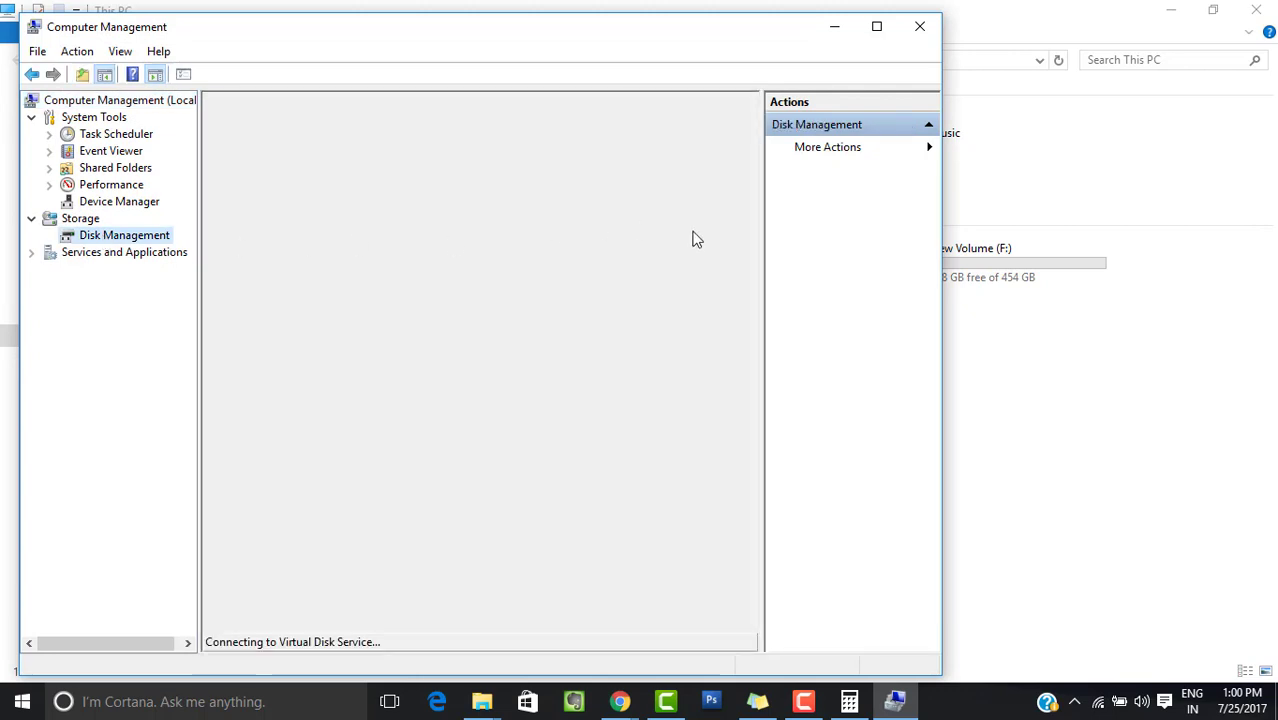
click(876, 27)
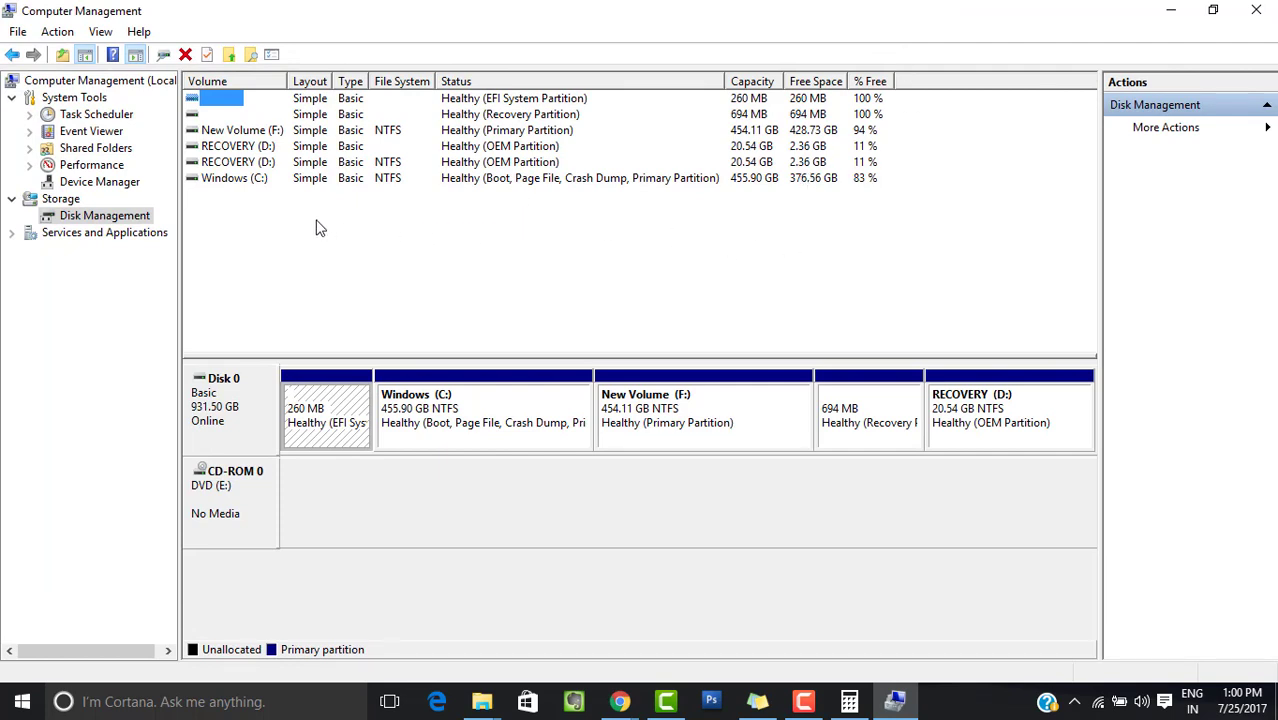
Step: Open the Shrink Volume settings for the Windows (C:) partition on Disk 0
click(225, 180)
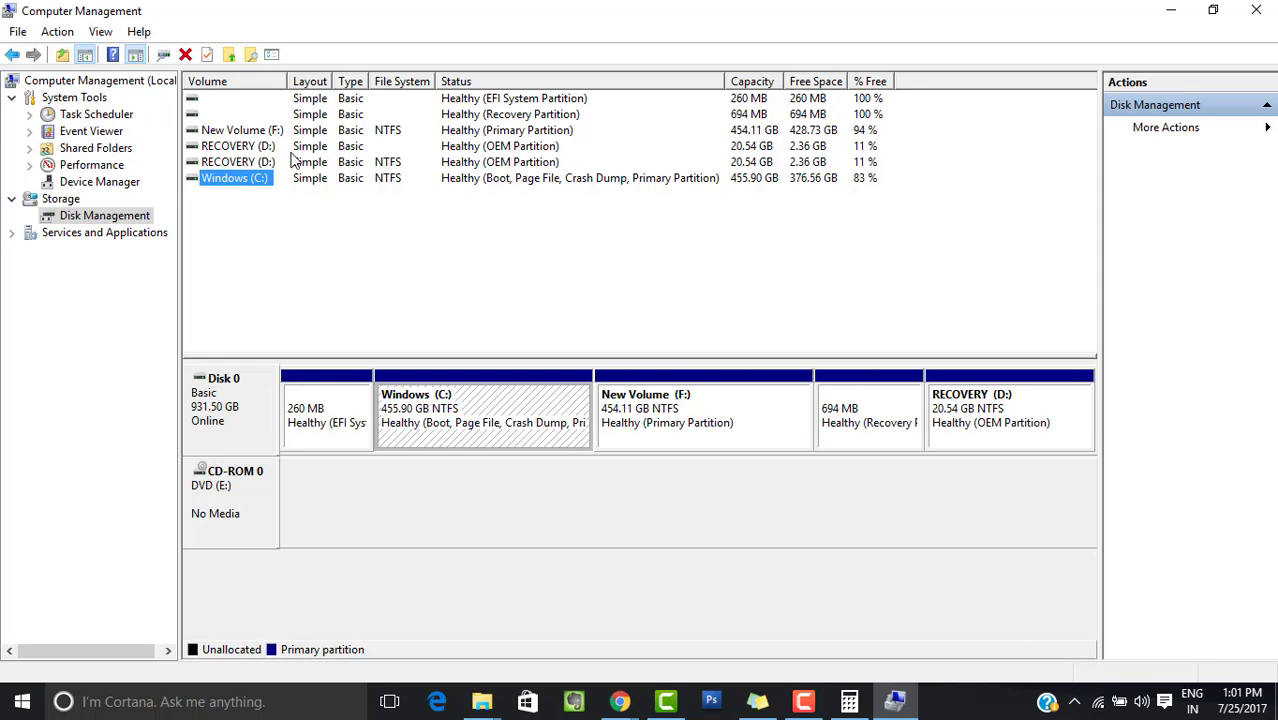
right_click(436, 410)
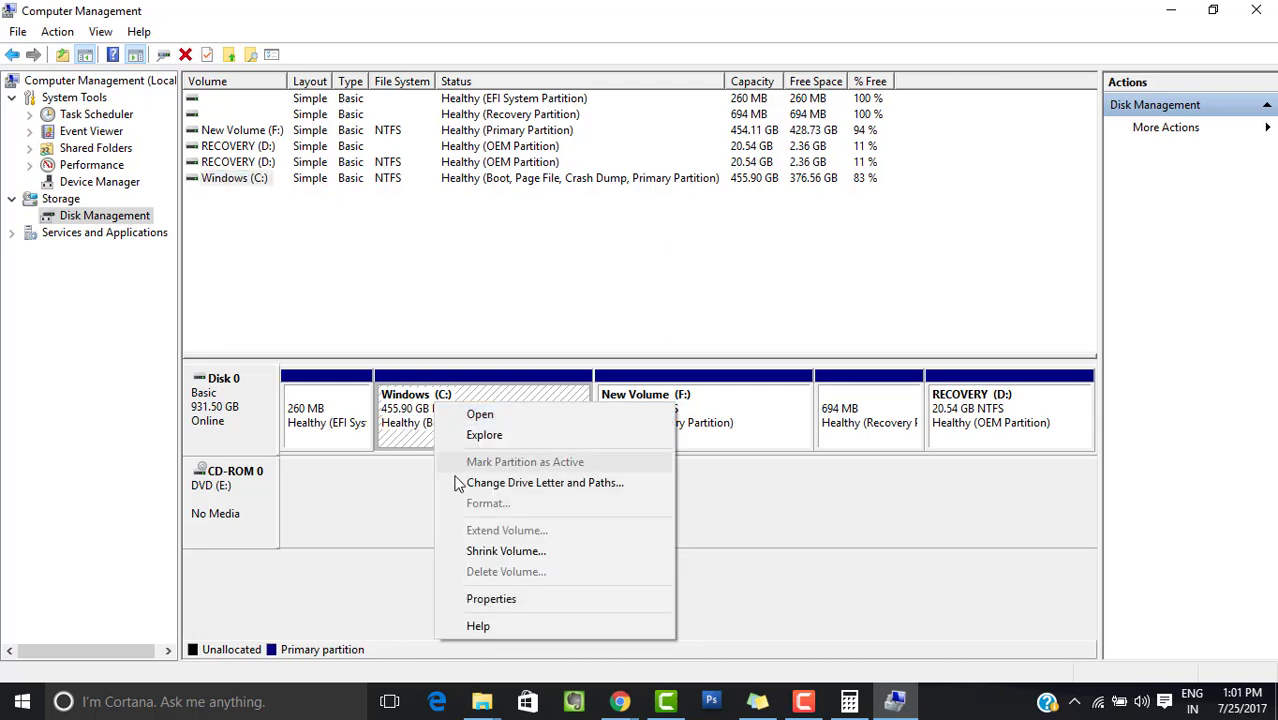
click(519, 553)
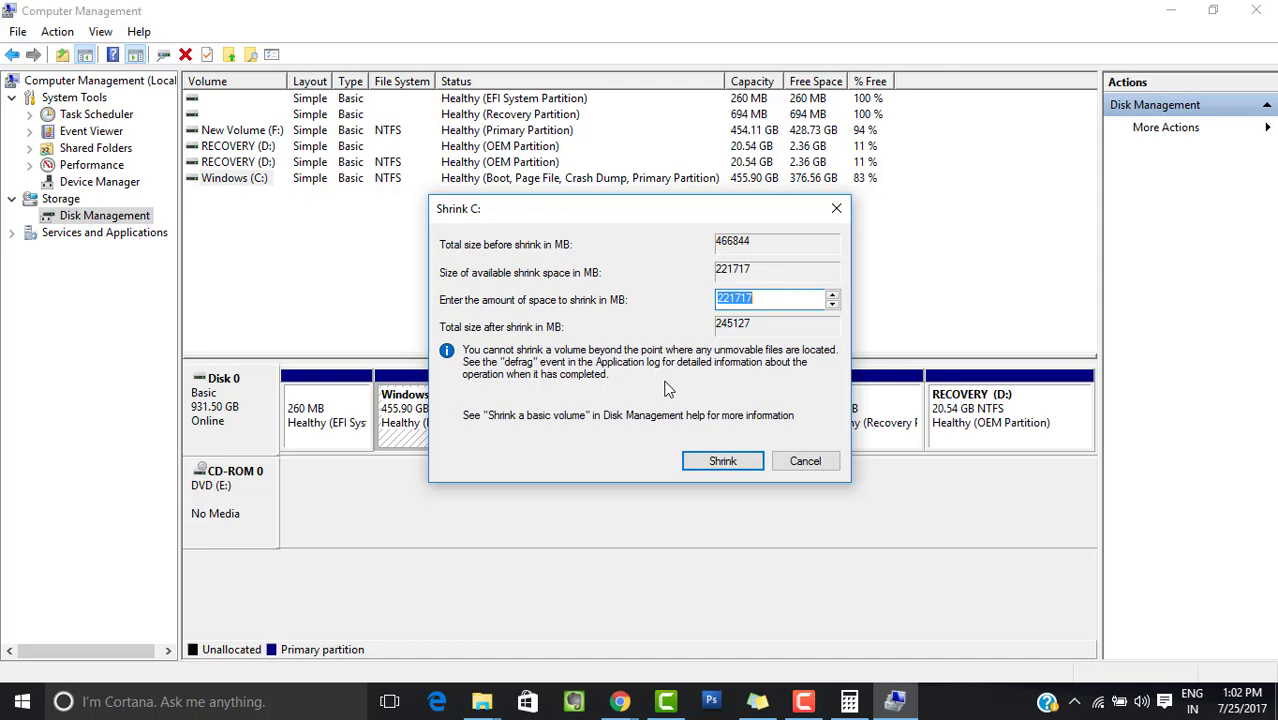
Step: Switch to Calculator and multiply 200 by 1024 to convert 200 GB to megabytes
click(850, 701)
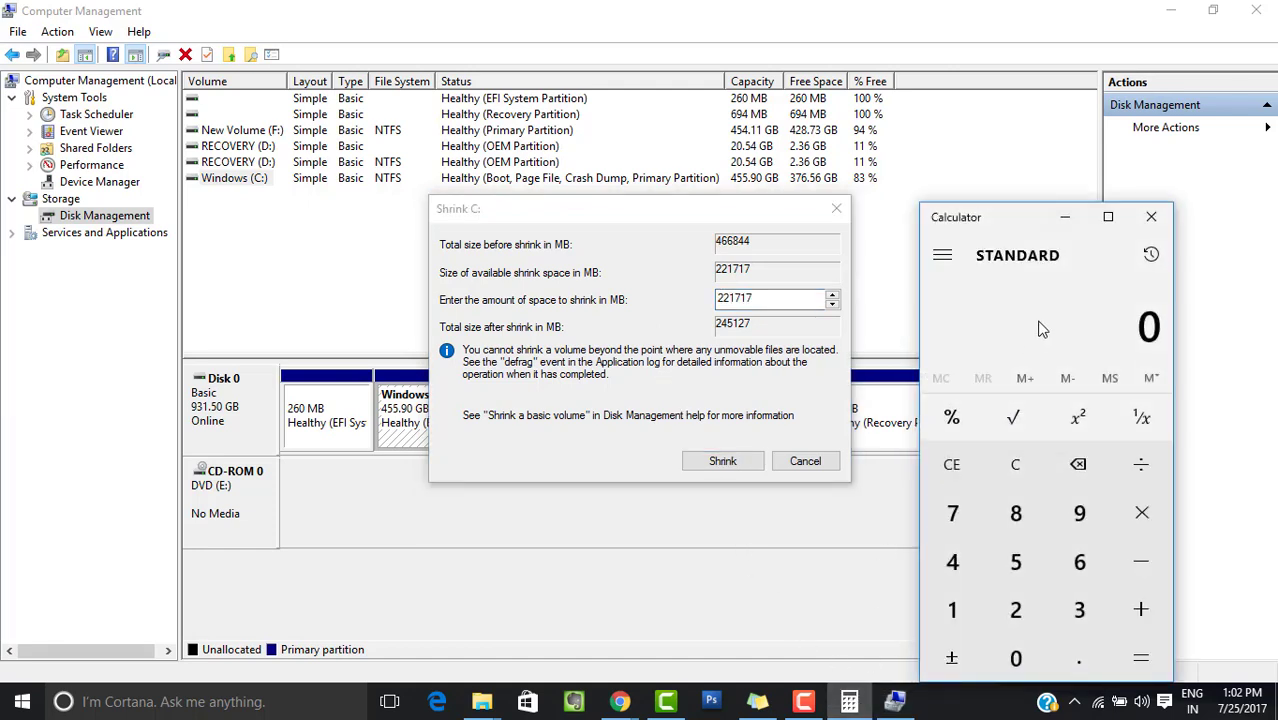
text(200)
key(asterisk)
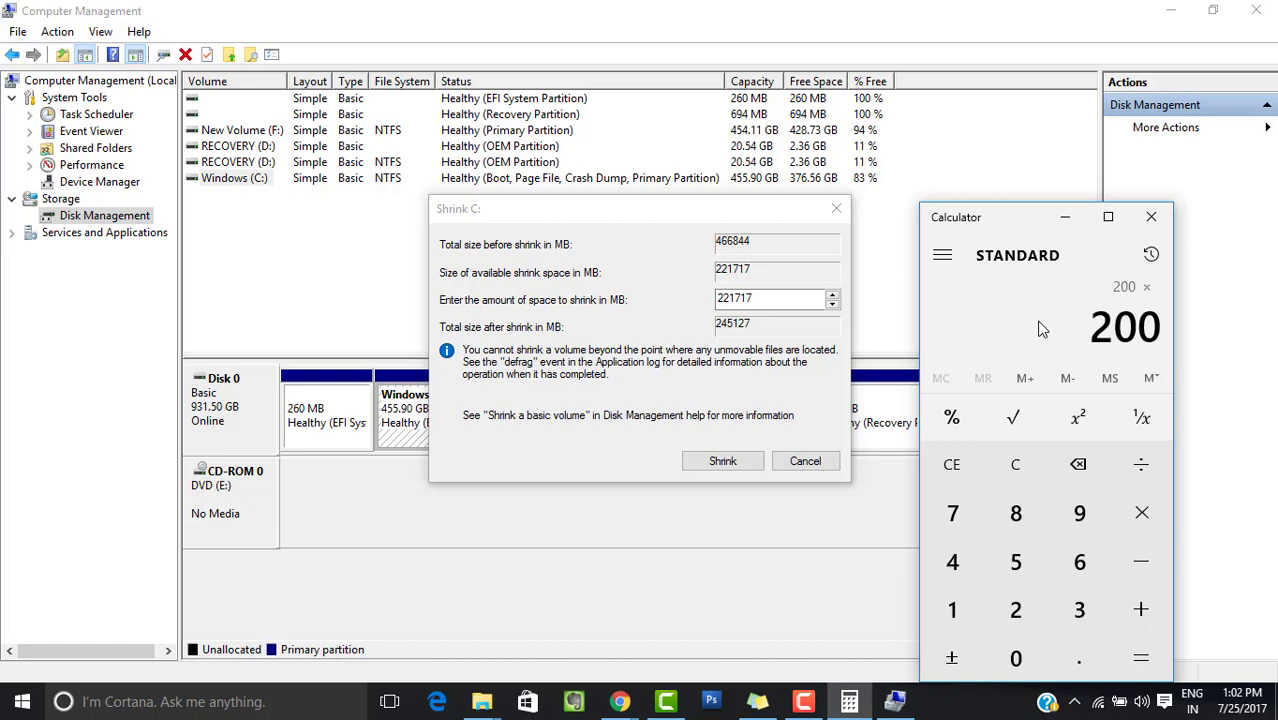
text(1024)
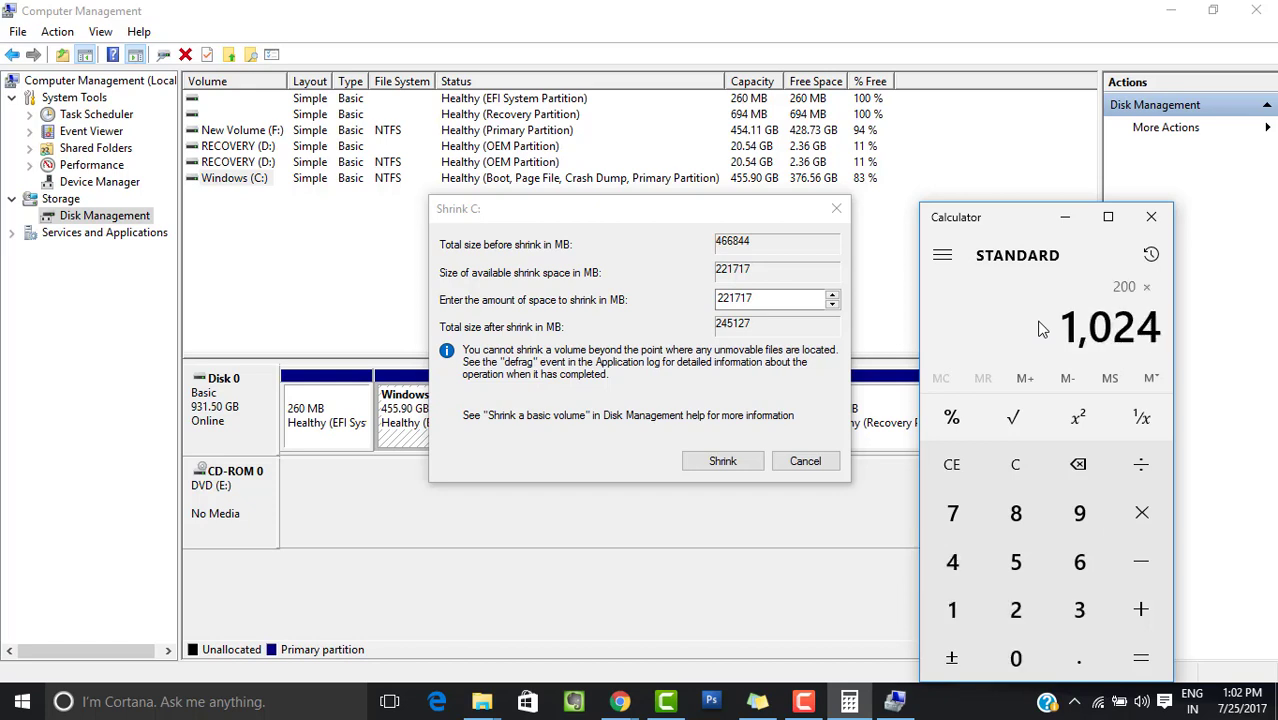
key(Return)
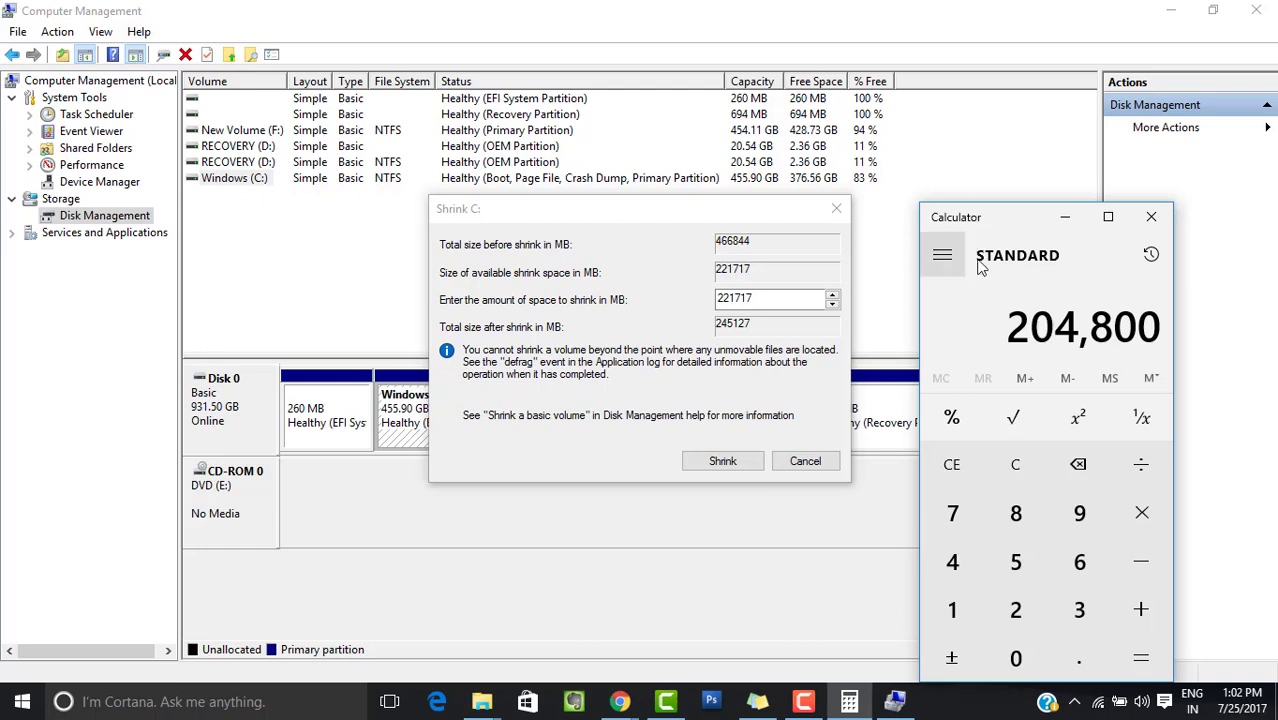
Step: Set the amount of space to shrink from C: to 204800 MB and shrink the volume
click(784, 304)
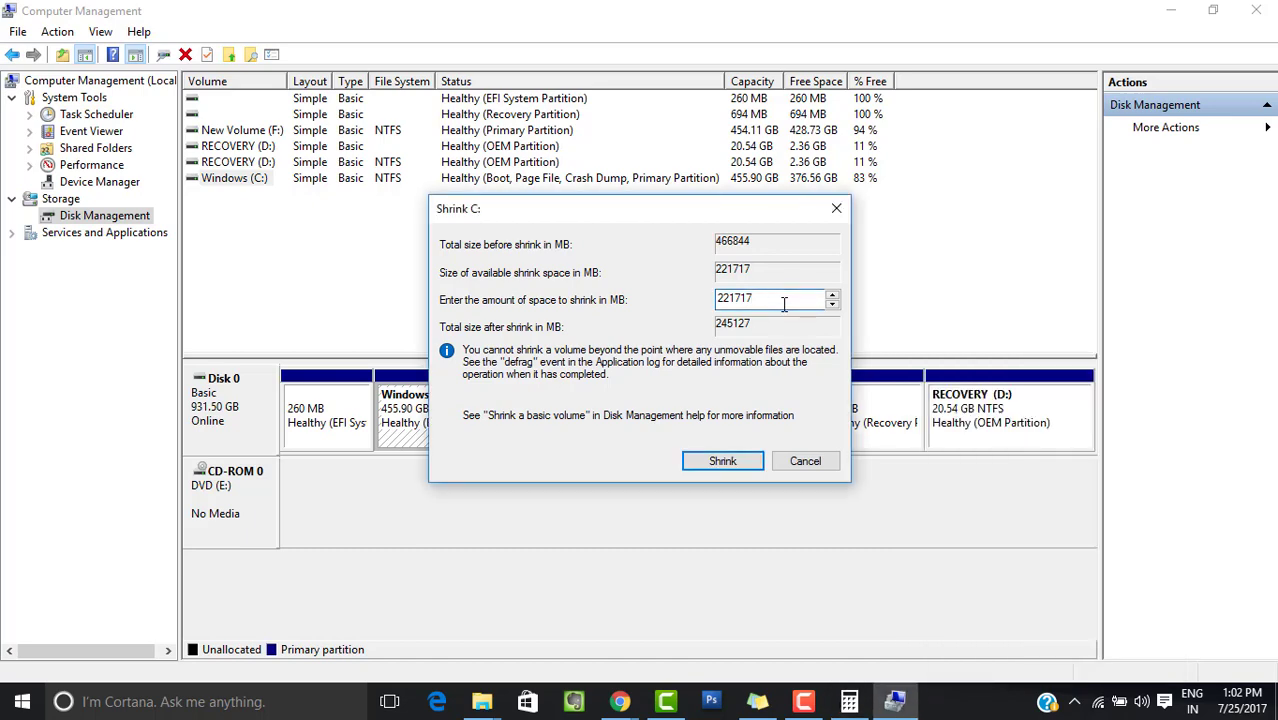
double_click(784, 304)
key(alt+Tab)
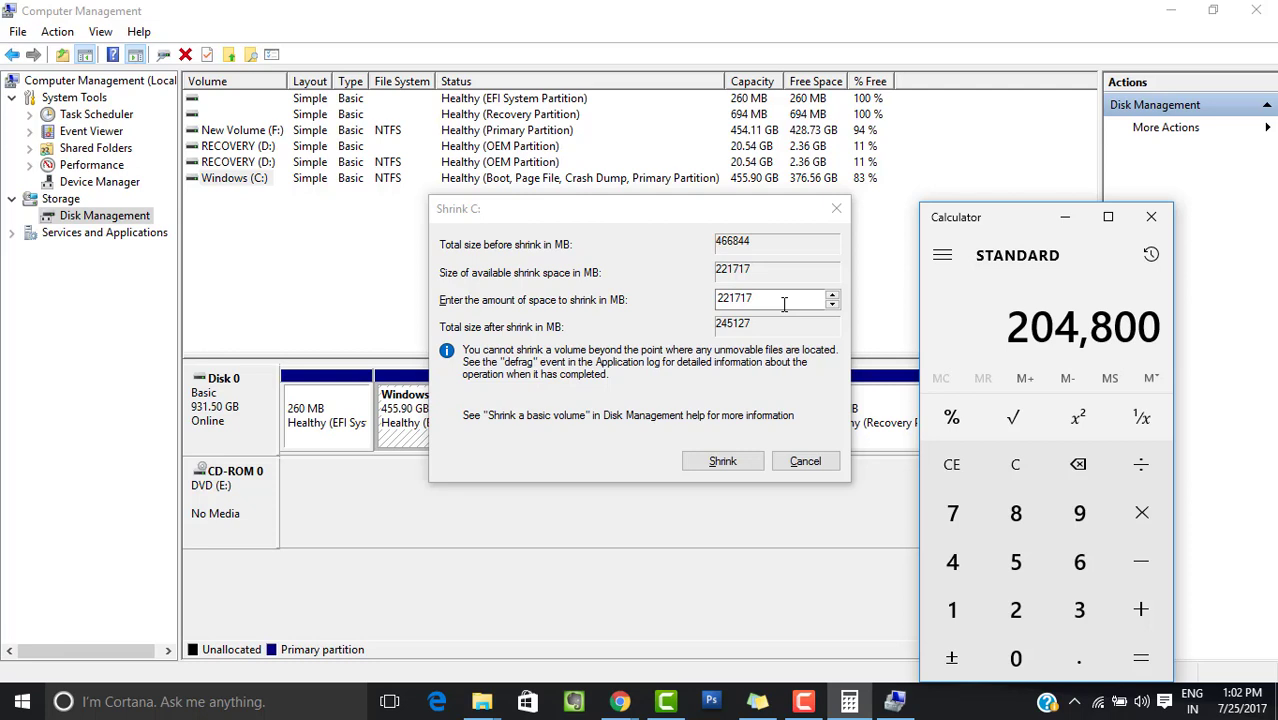
key(alt+Tab)
text(2)
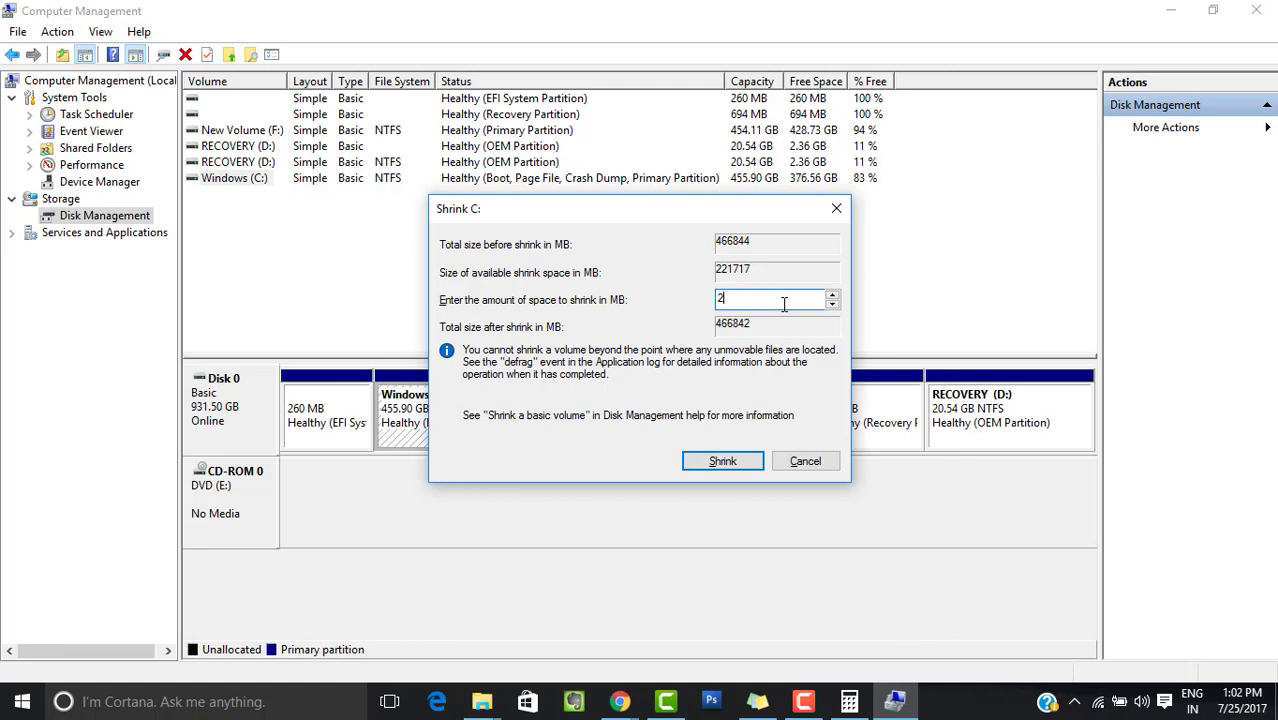
text(04800)
click(736, 465)
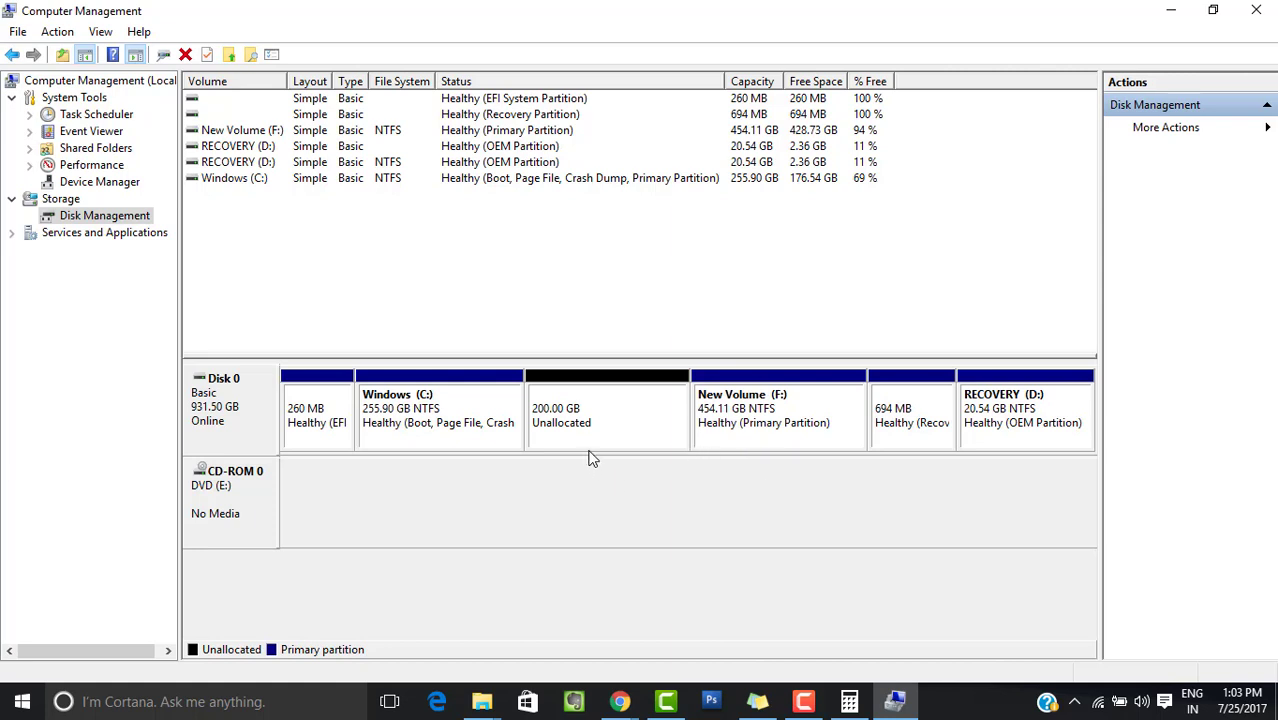
Step: Start a new simple volume in the unallocated space on Disk 0, accepting the full size of 204799 MB
right_click(597, 406)
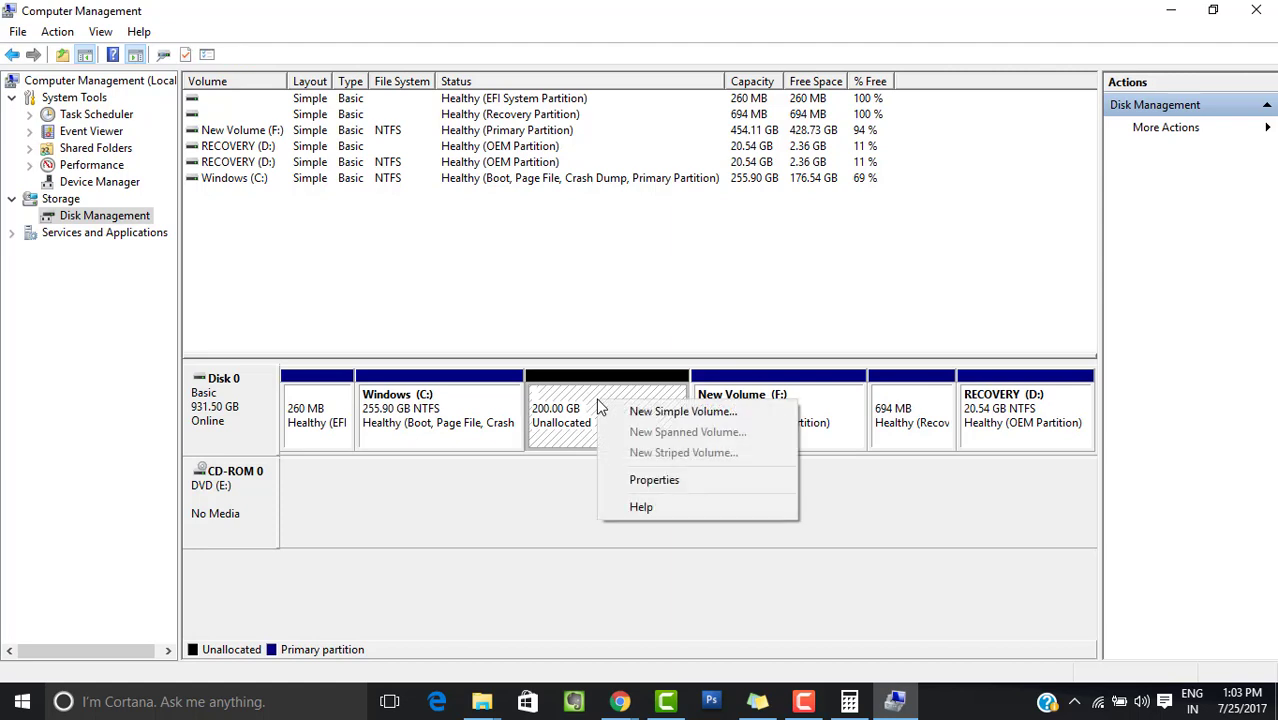
click(567, 518)
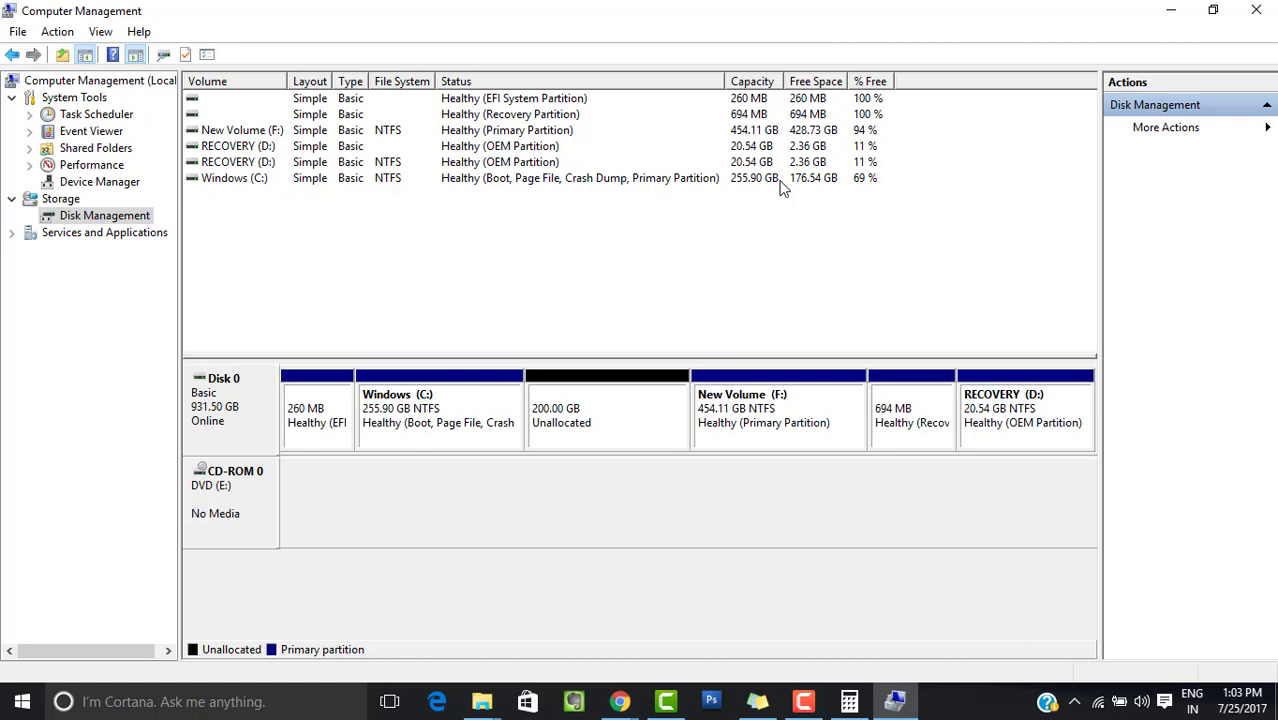
right_click(596, 412)
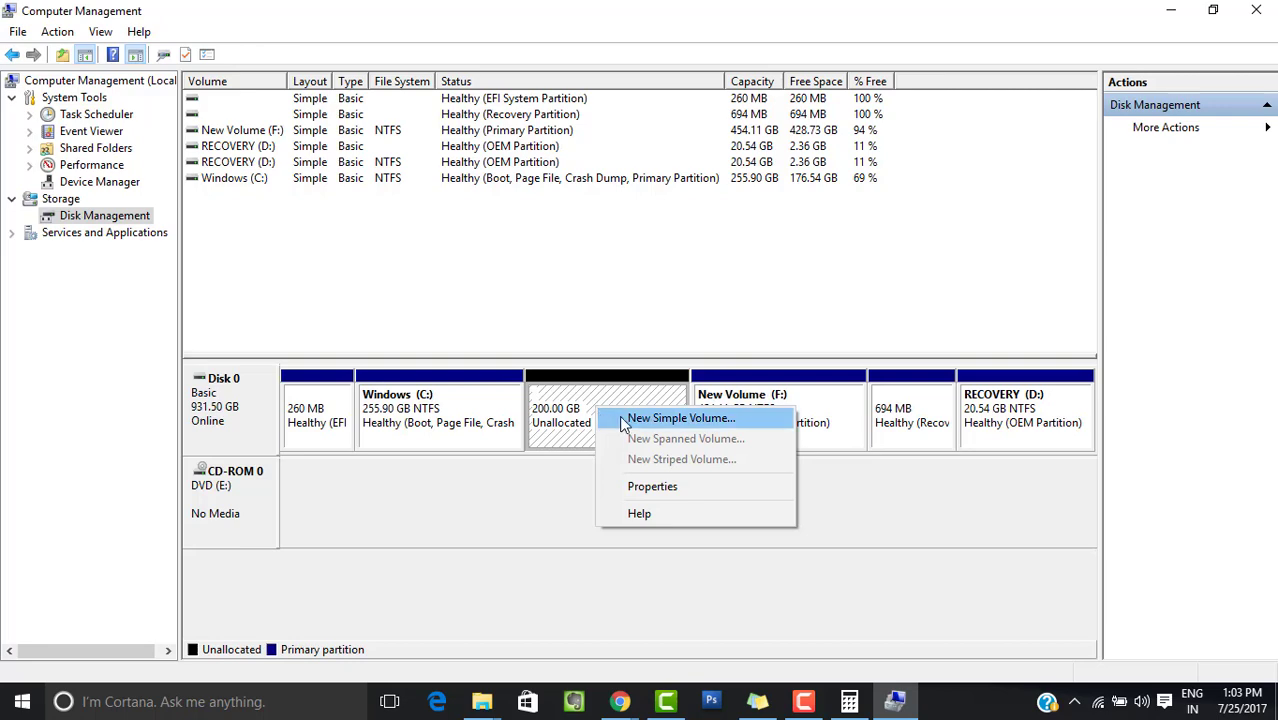
click(716, 417)
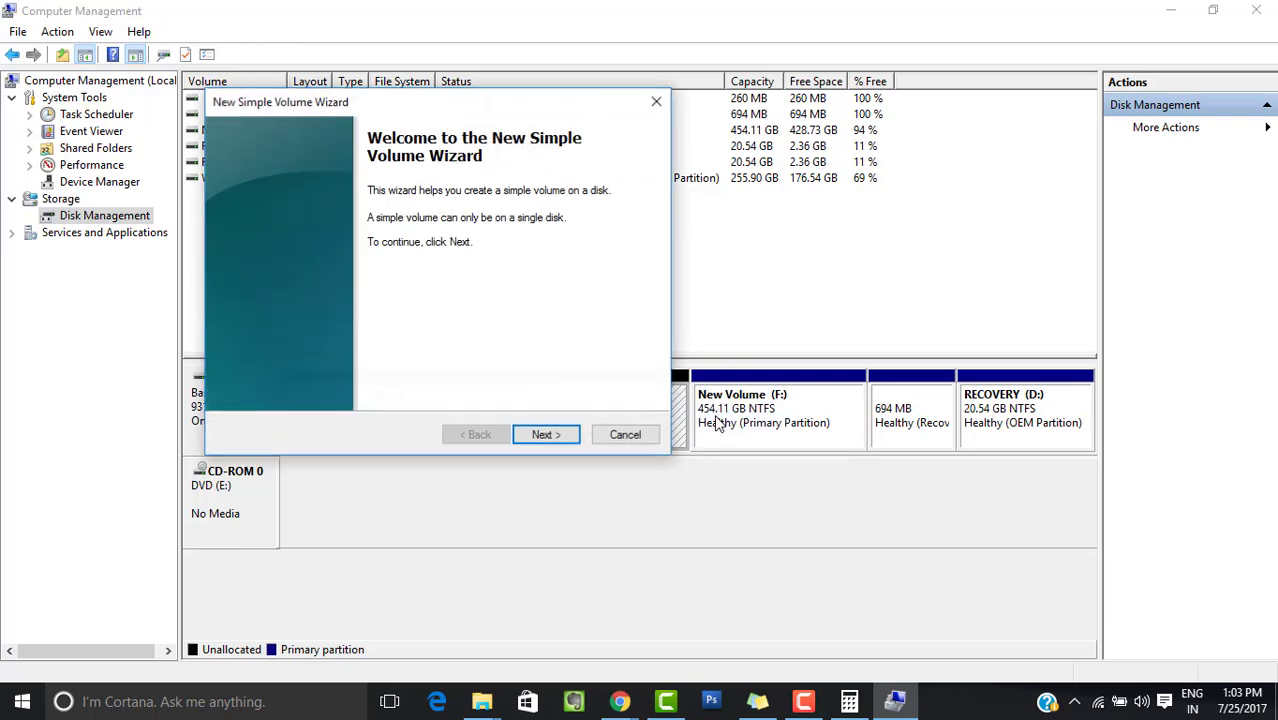
click(563, 436)
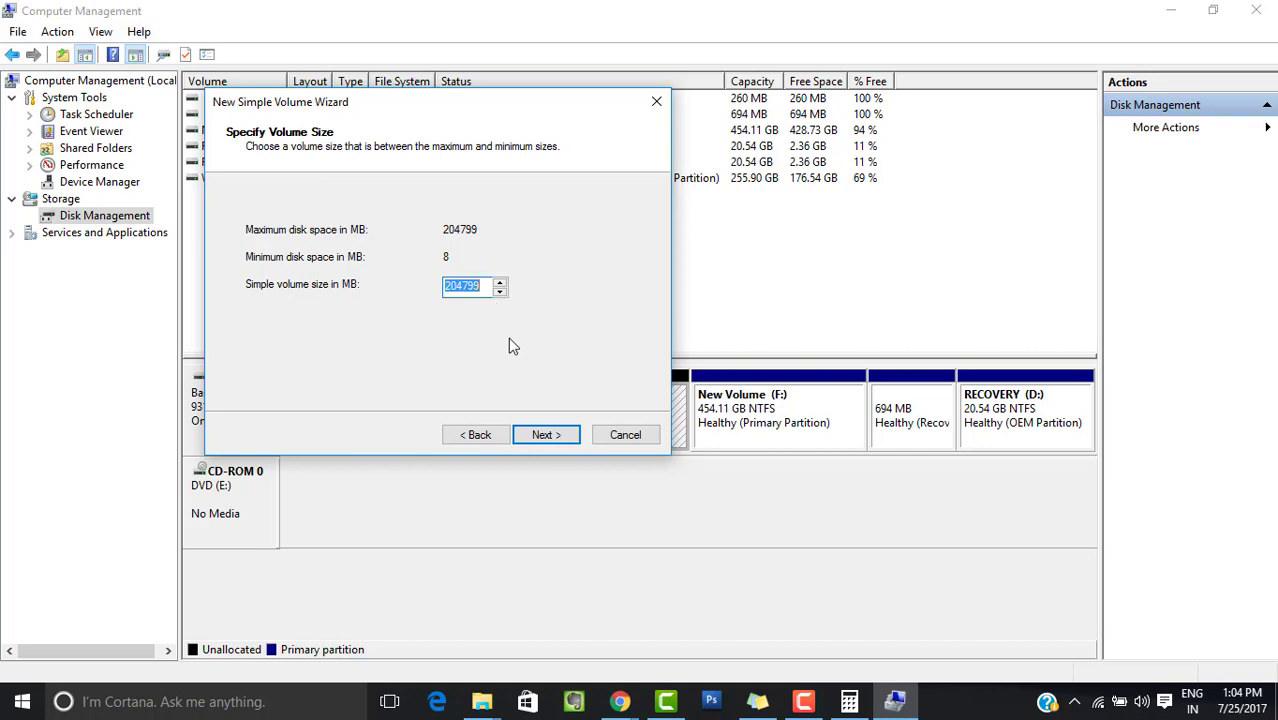
click(566, 441)
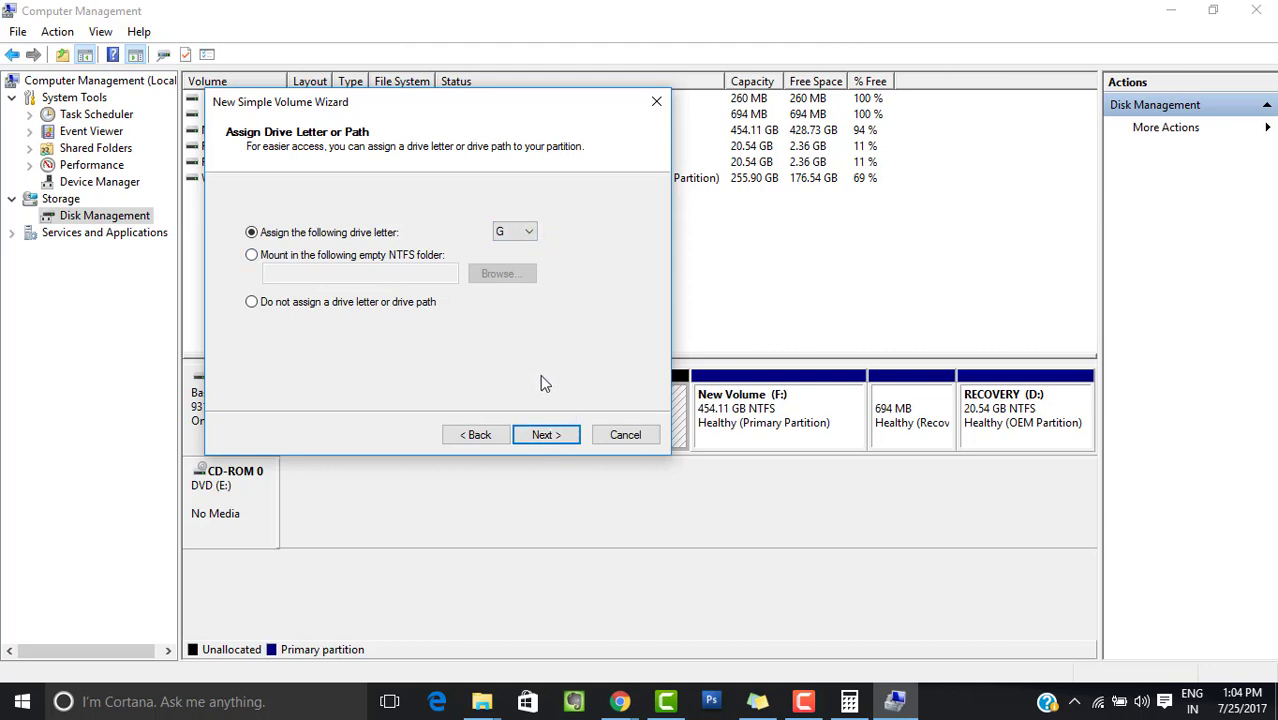
Step: Assign drive letter G, accept a quick NTFS format with default allocation unit size and label New Volume, and create the volume
click(530, 233)
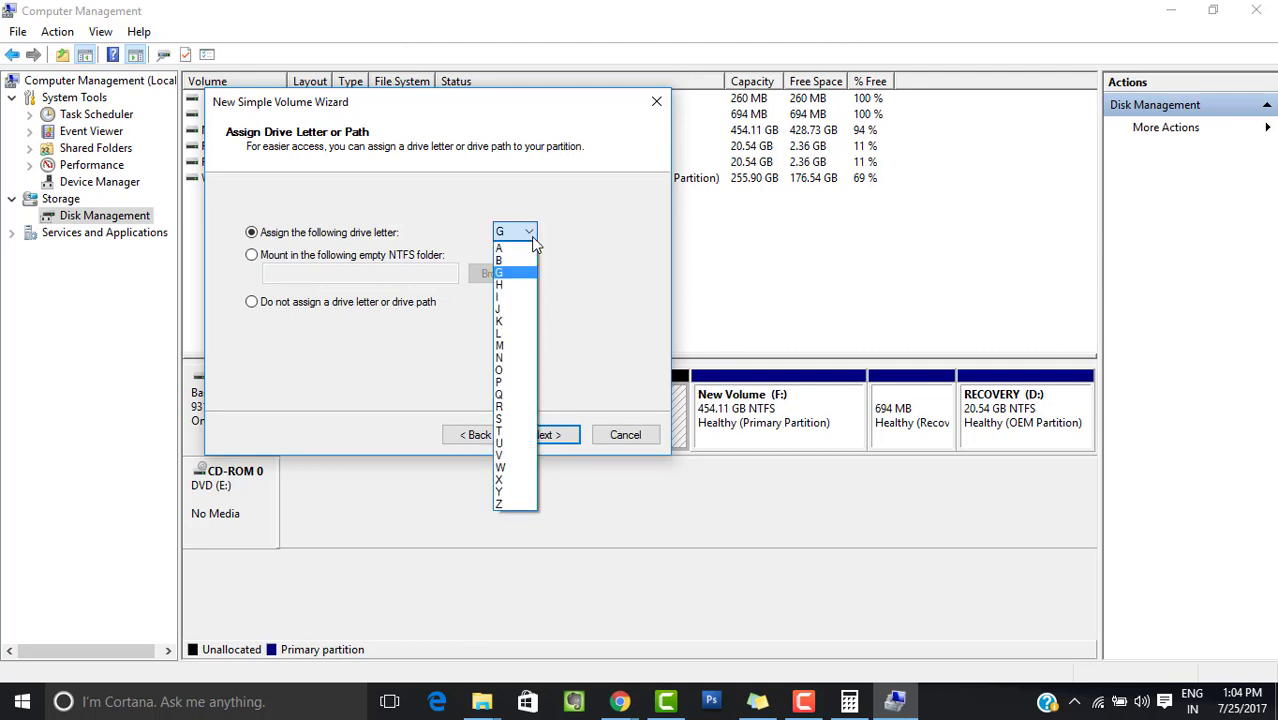
click(612, 240)
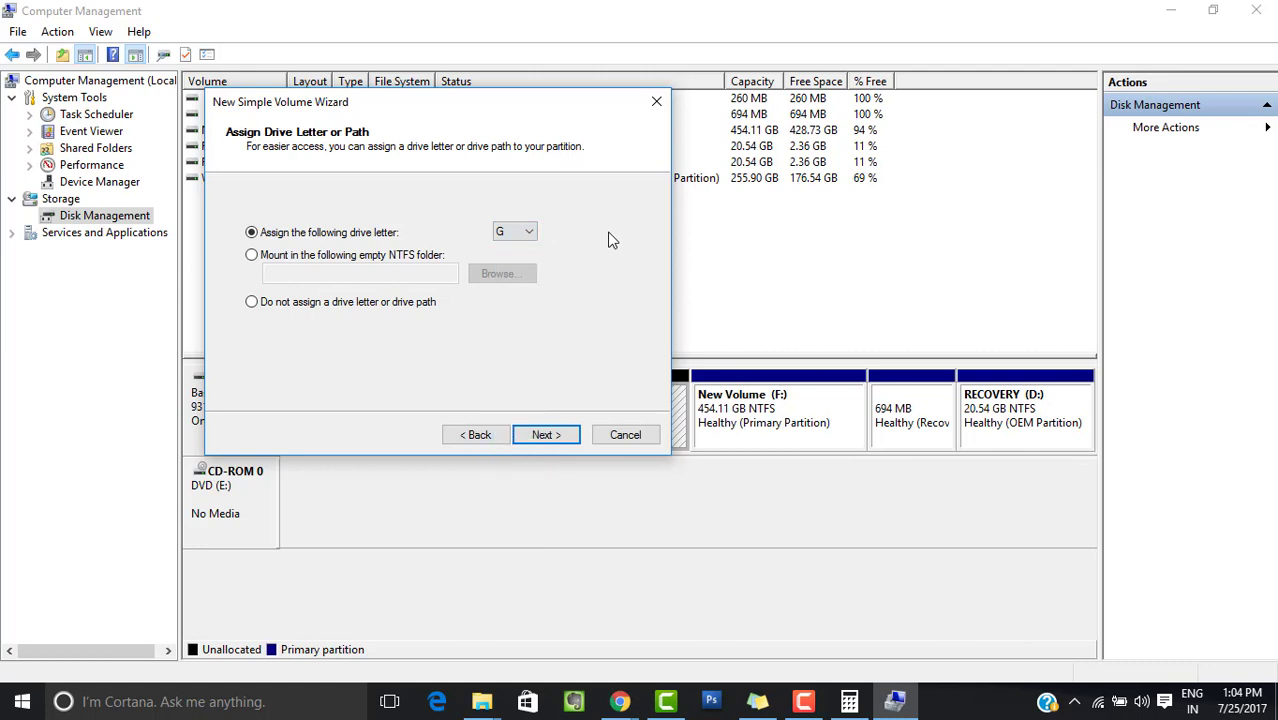
click(563, 436)
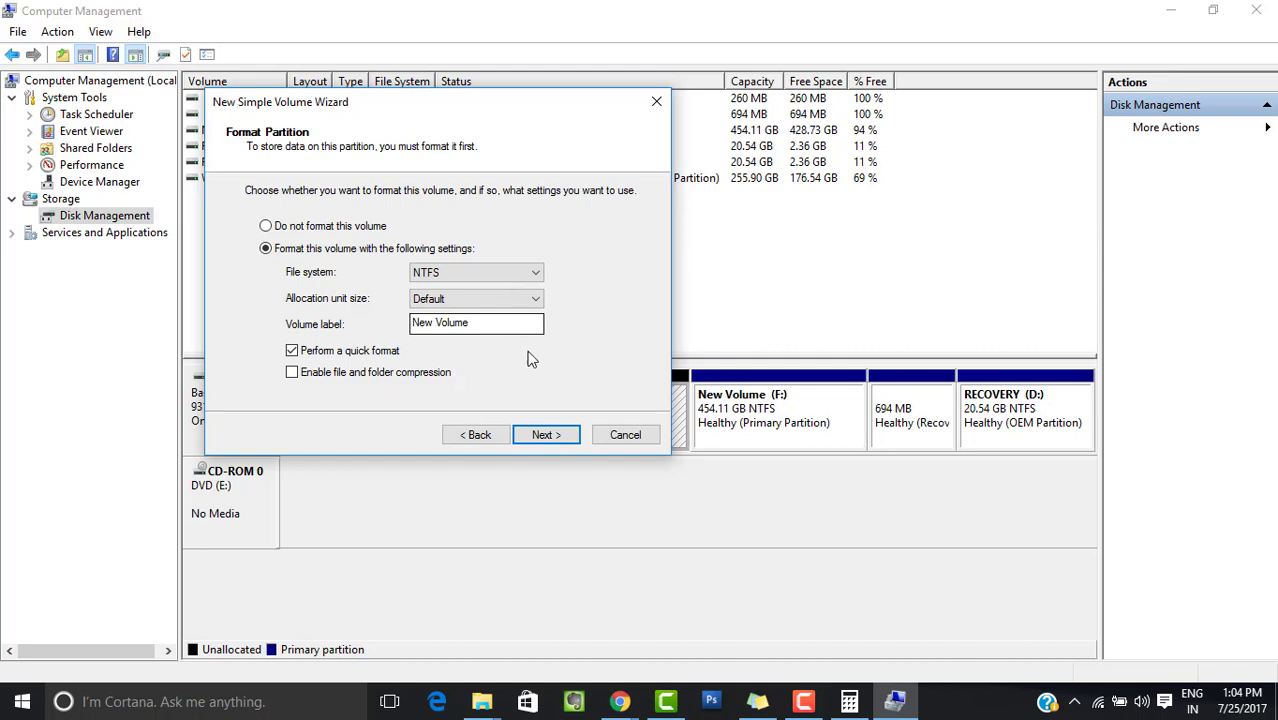
click(547, 436)
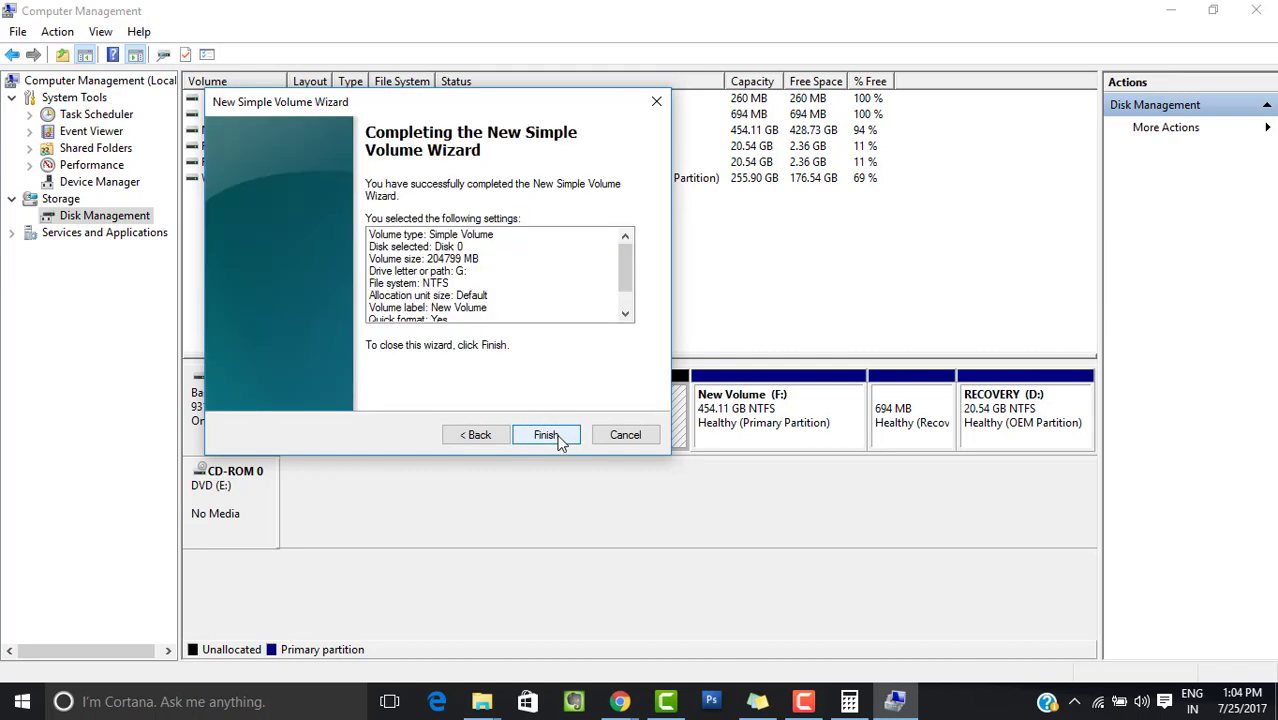
click(558, 440)
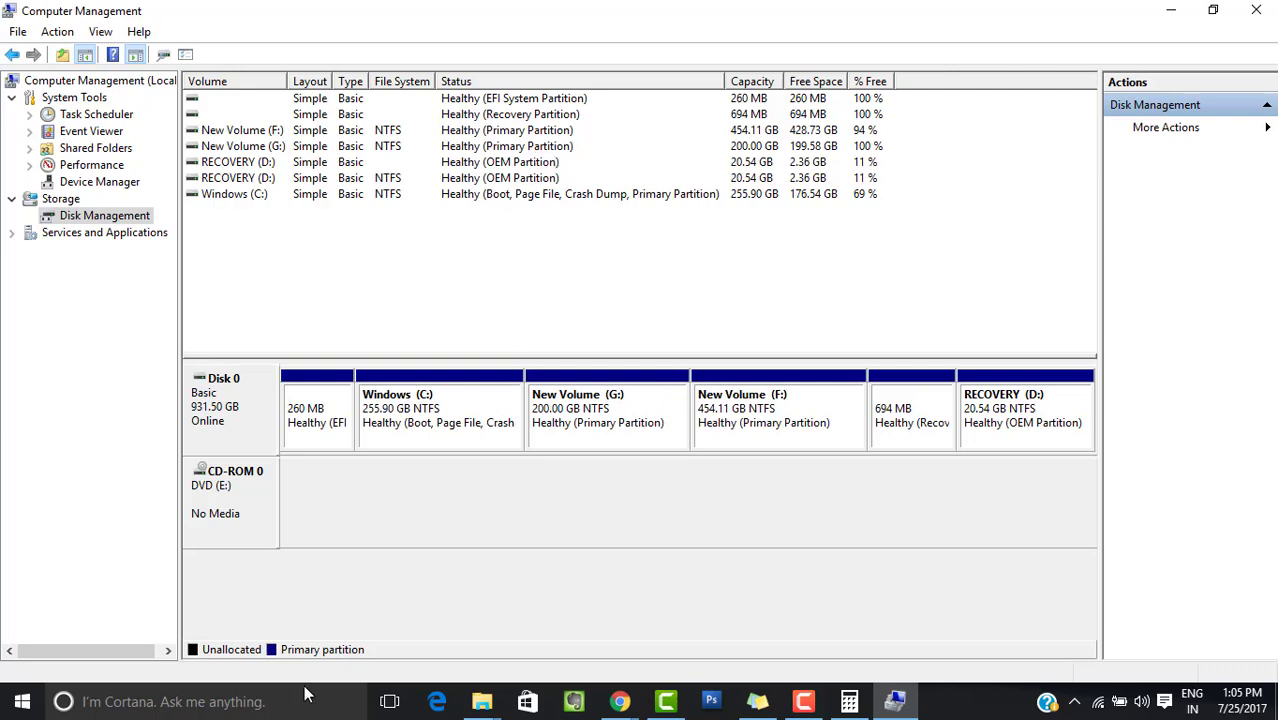
Step: Switch to the This PC window in File Explorer and refresh it to check the list of drives
click(481, 701)
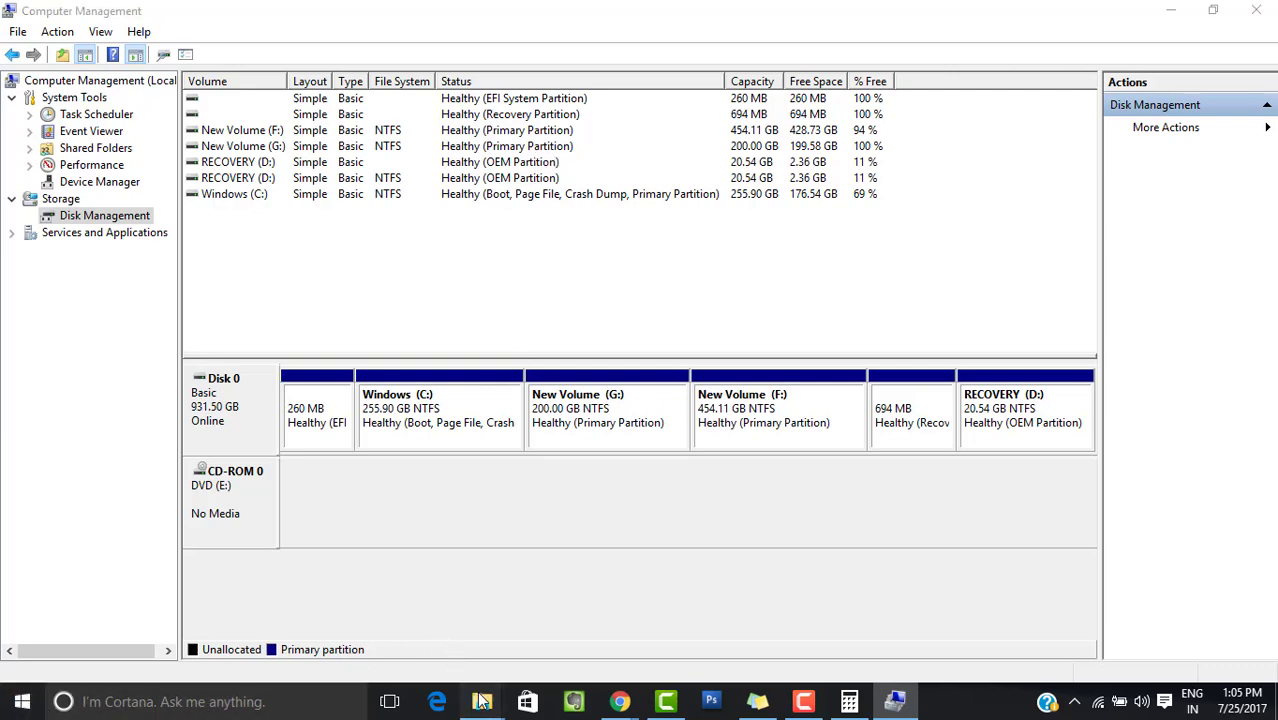
click(557, 643)
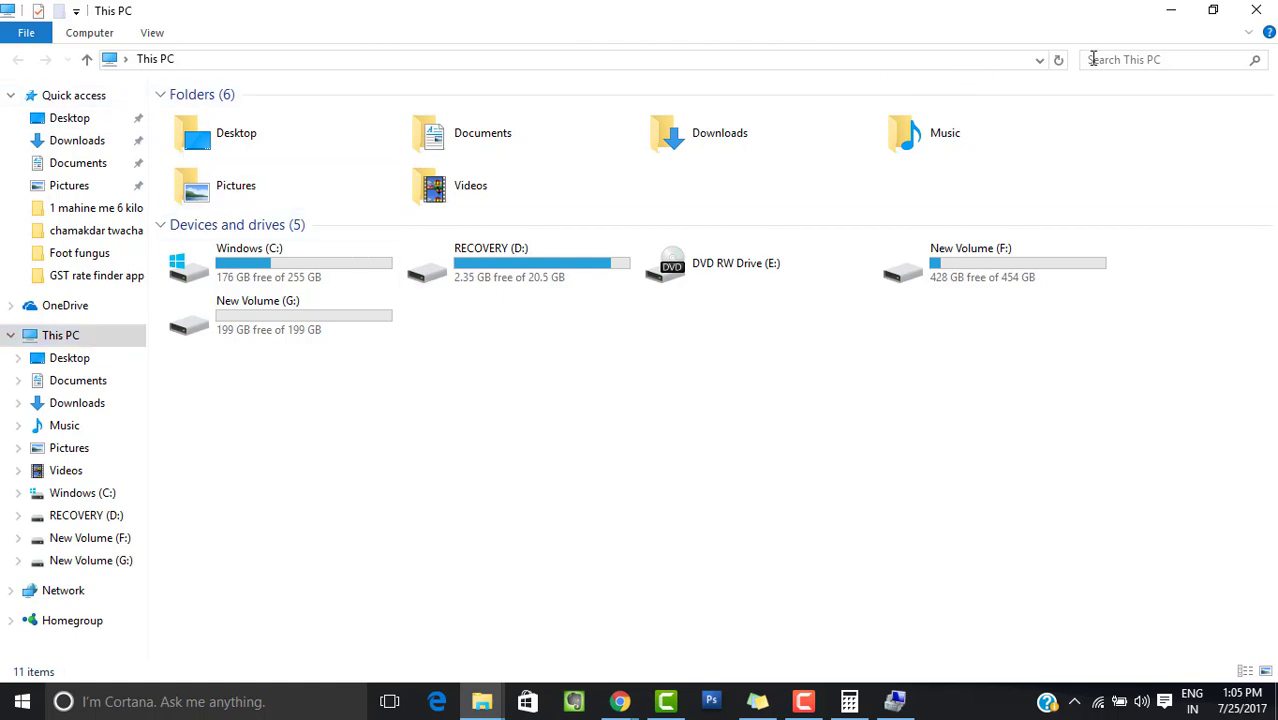
click(1058, 61)
mouse_move(815, 700)
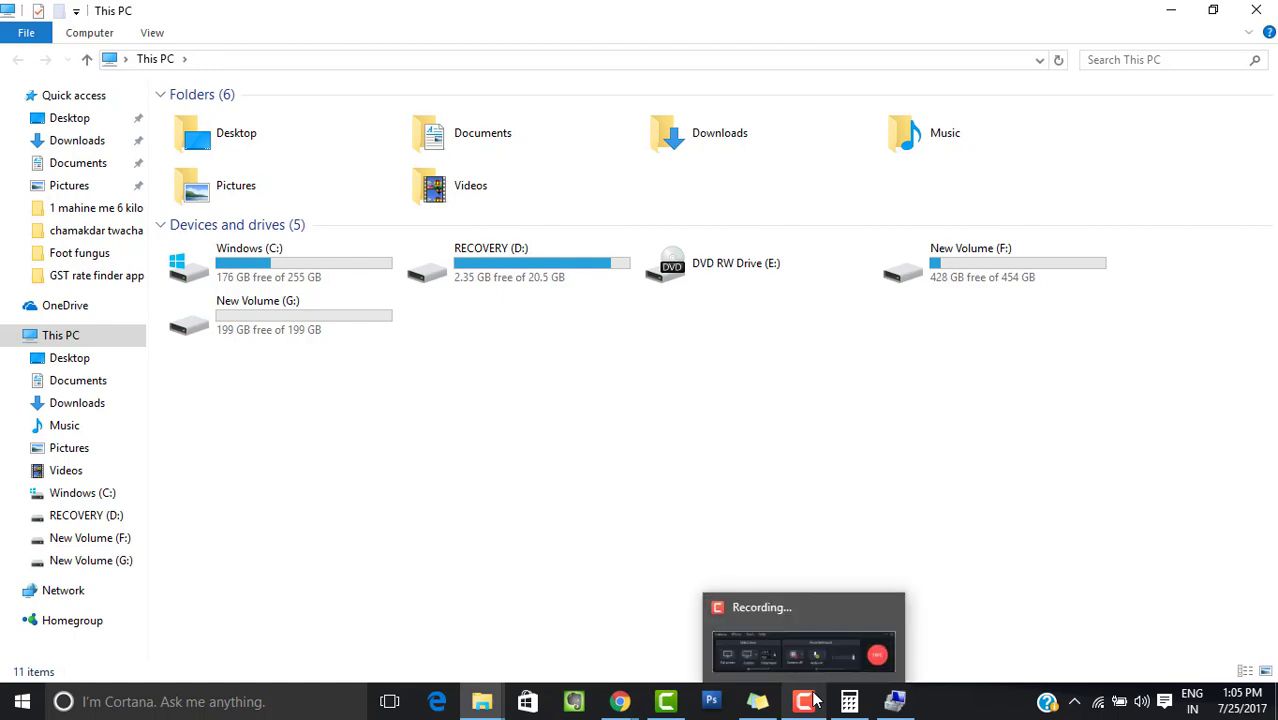